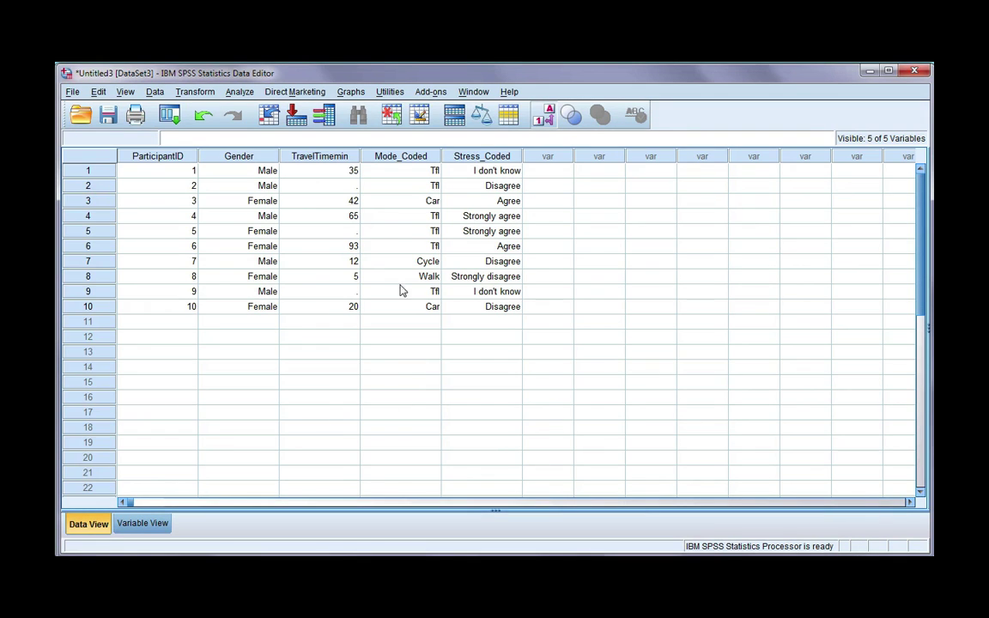
Inspect the blank TravelTime cells in rows 2, 5 and 9, then open the Transform menu.
left_click(301, 185)
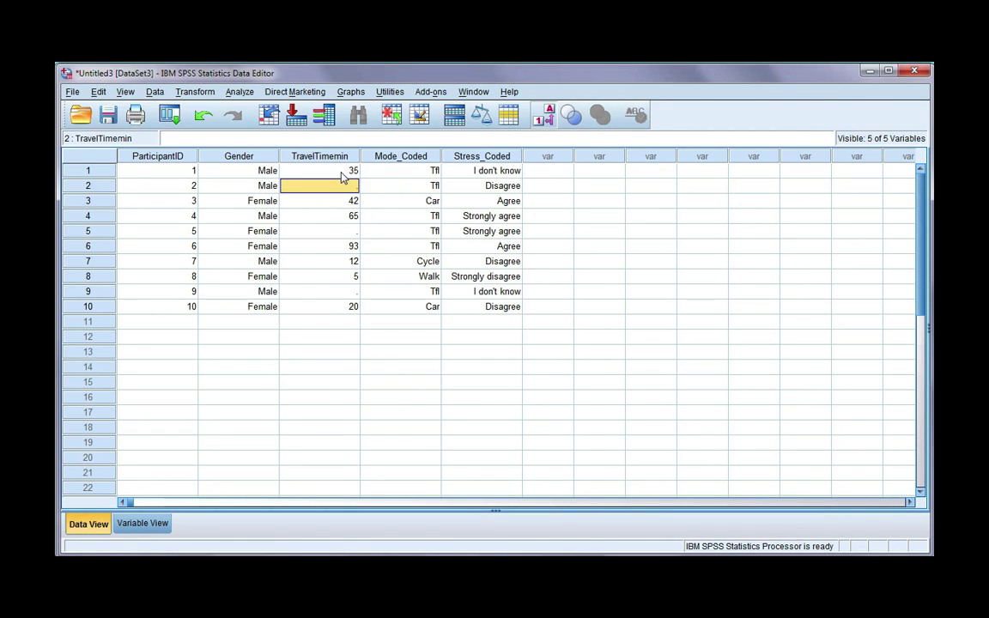
left_click(344, 231)
left_click(347, 297)
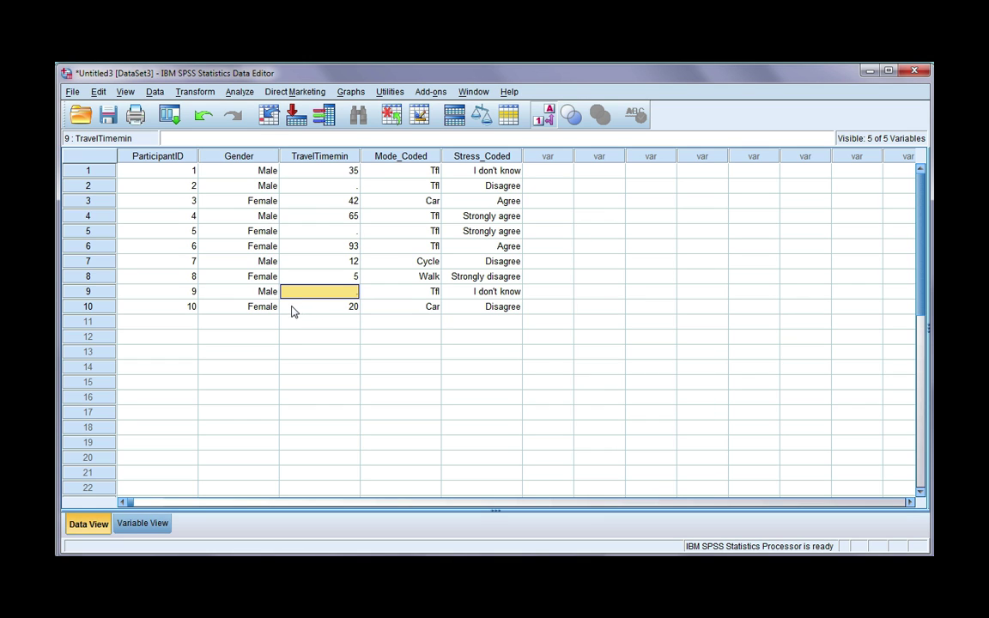
left_click(307, 185)
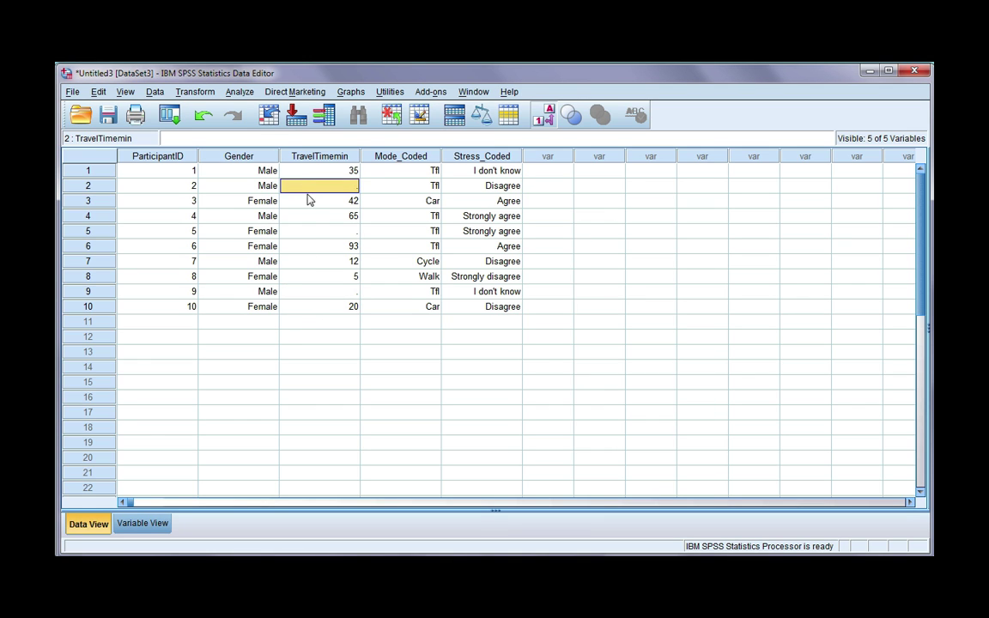
left_click(311, 232)
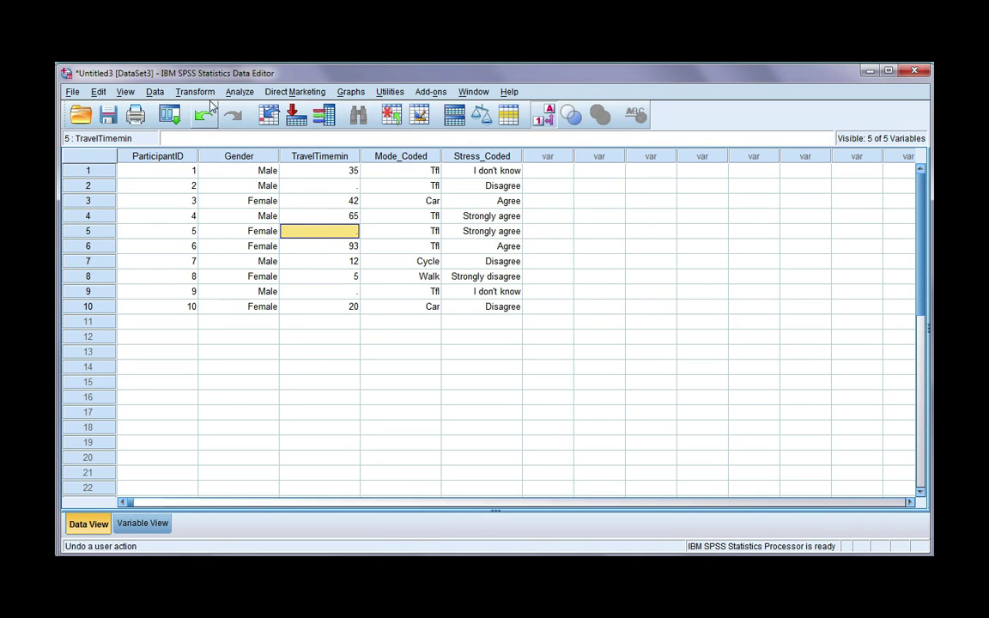
left_click(196, 91)
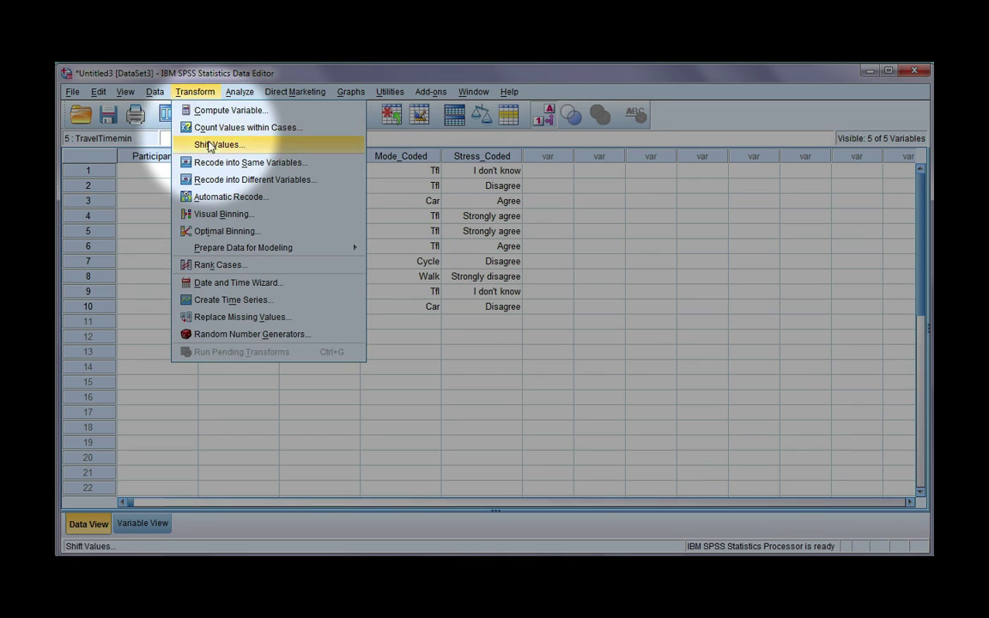
Start Recode into Same Variables with TravelTime (min) and bring up Old and New Values.
left_click(350, 163)
left_click(405, 283)
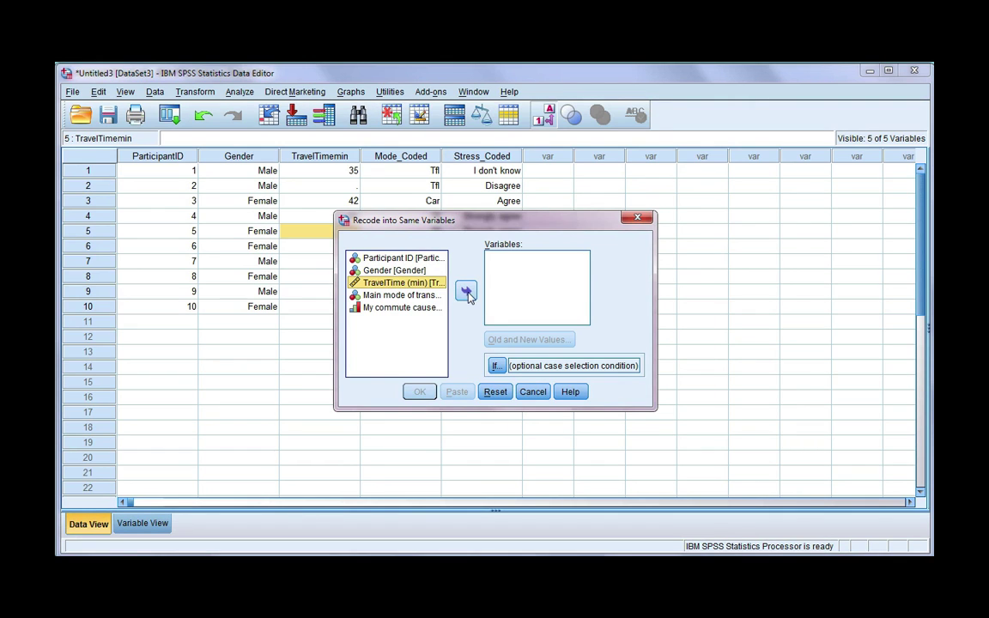
left_click(466, 293)
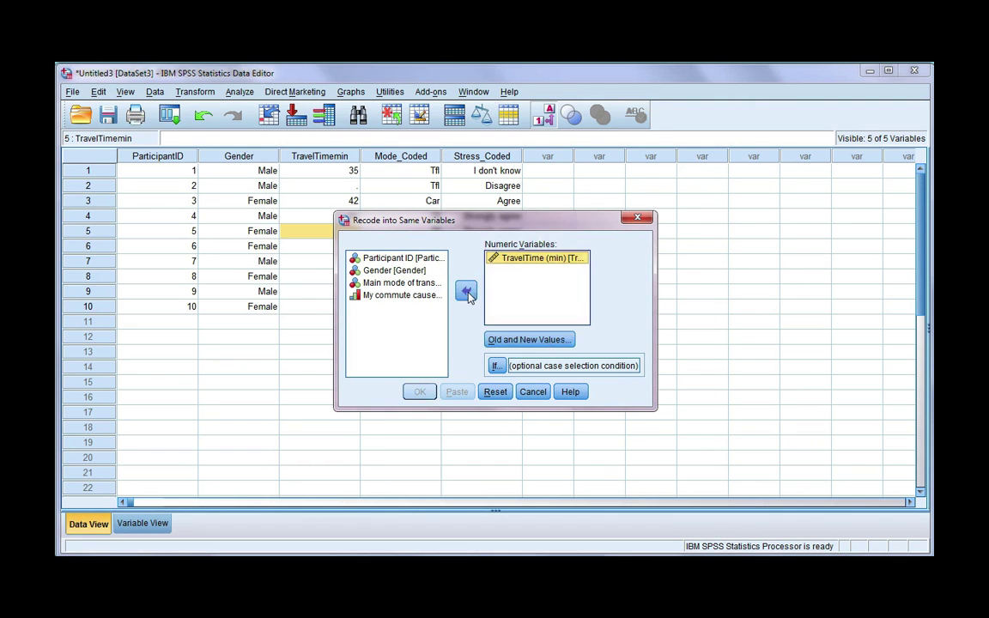
left_click(568, 343)
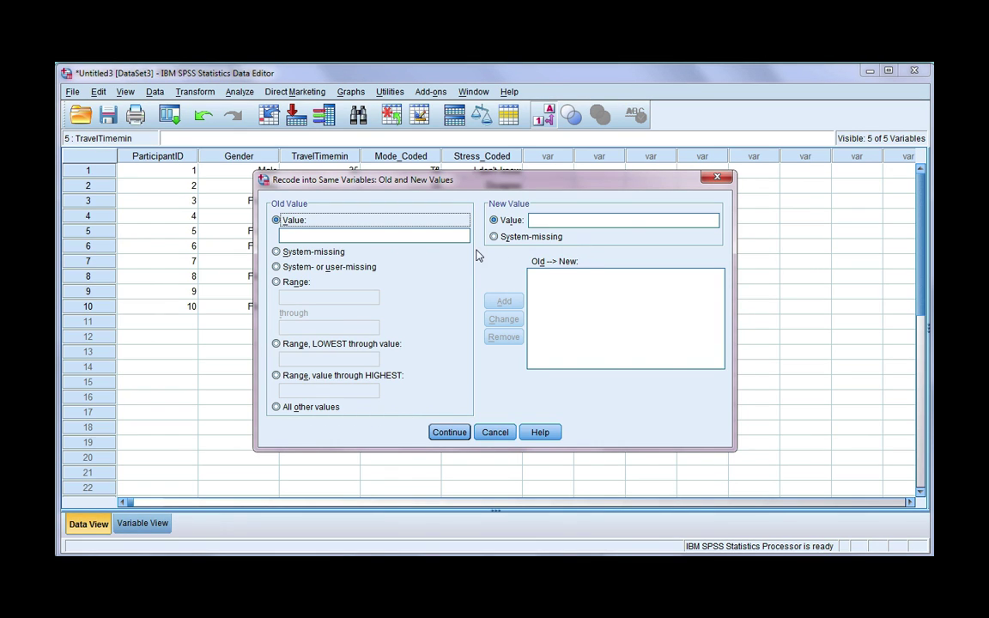
Add a System-missing → -1 rule for TravelTime (min) and confirm it.
left_click_drag(464, 182, 591, 158)
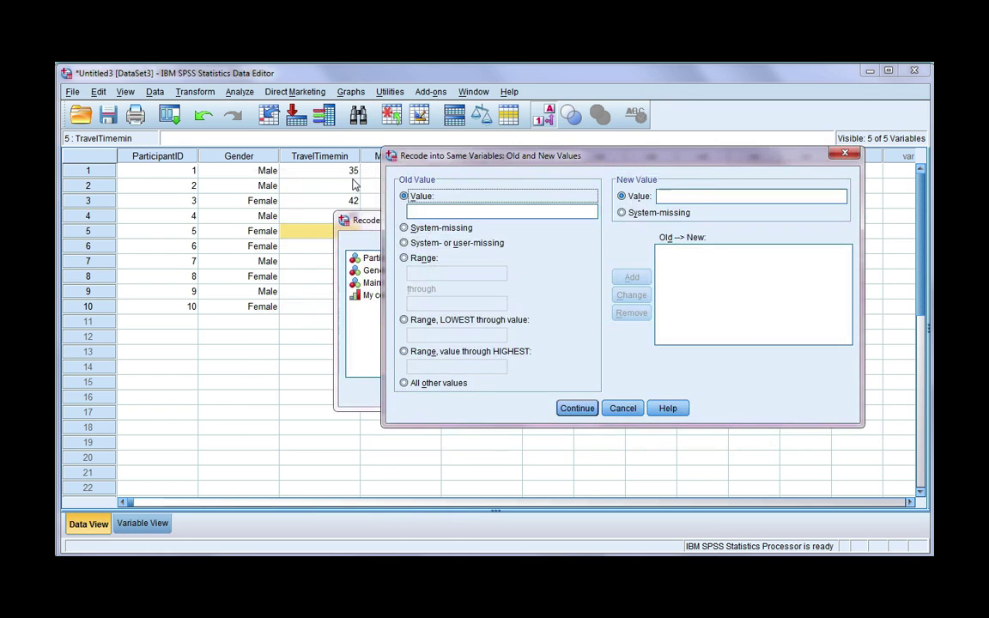
left_click(404, 228)
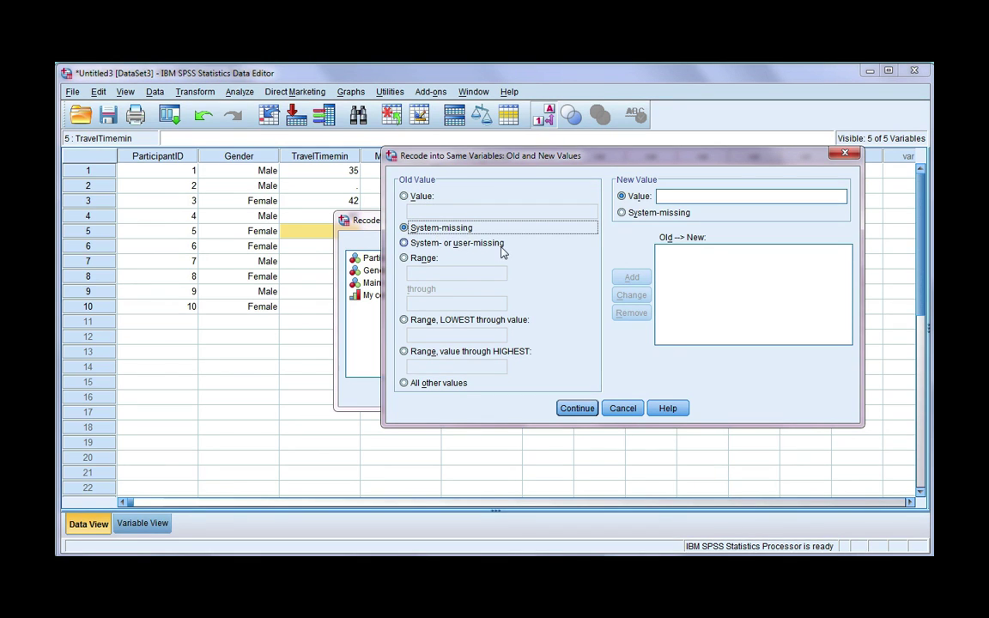
left_click(661, 198)
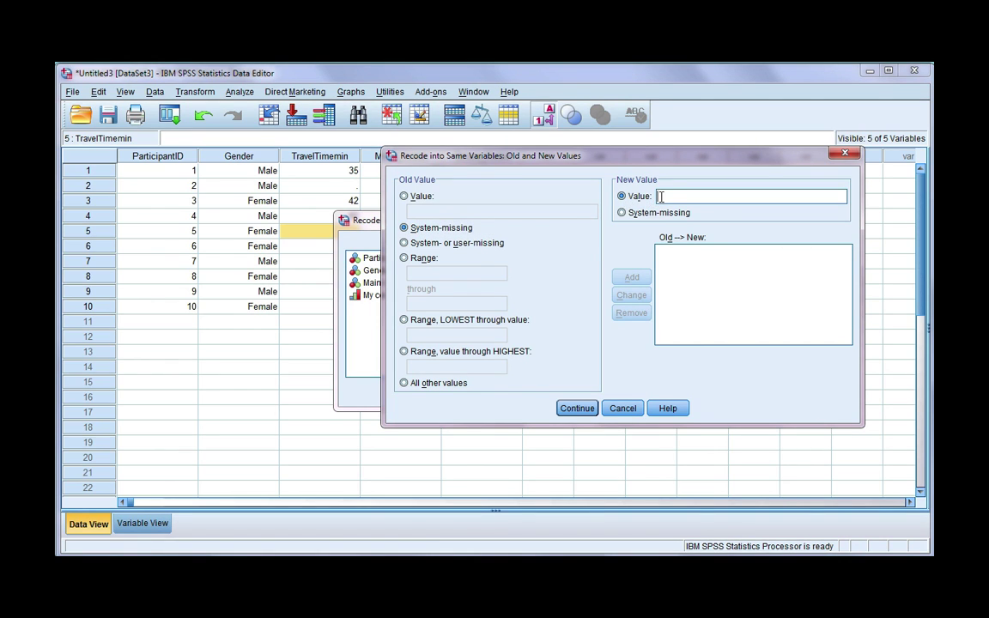
type("-1")
left_click(632, 277)
left_click(577, 408)
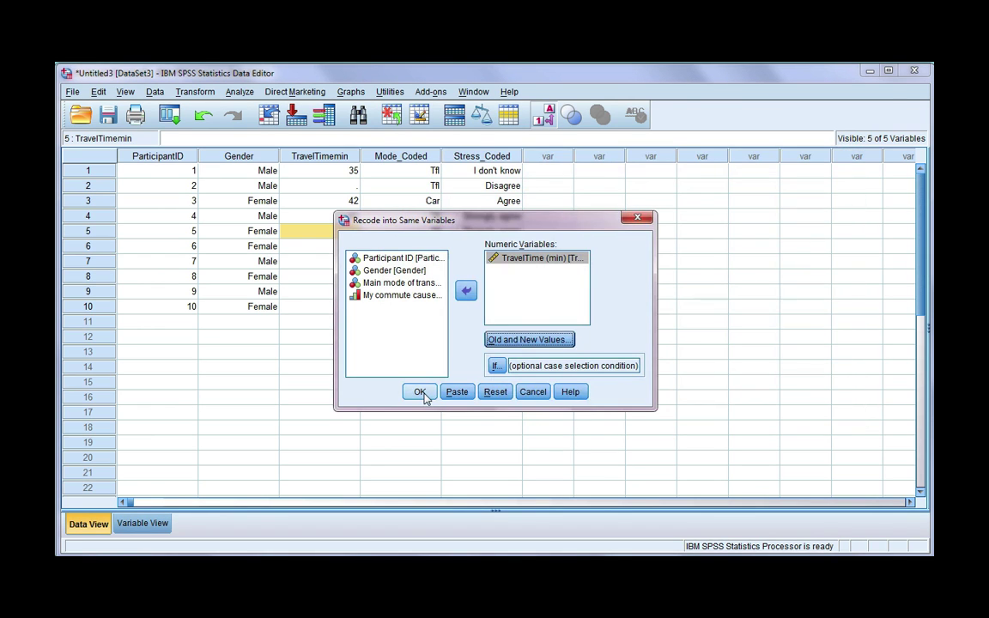
left_click(425, 392)
Check that rows 2, 5 and 9 now hold -1 for TravelTime.
left_click(348, 187)
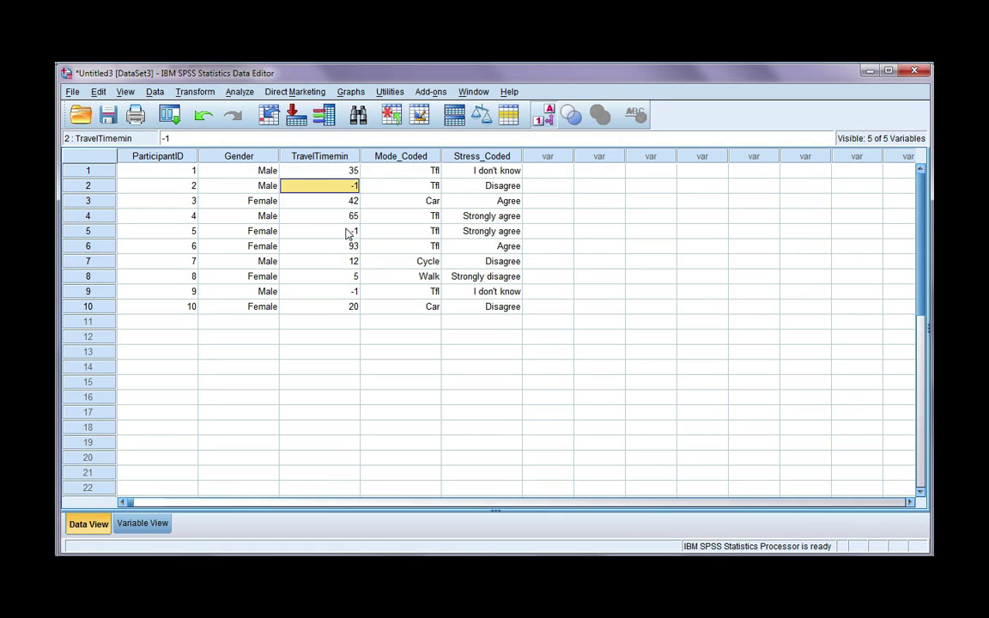
left_click(348, 232)
left_click(350, 292)
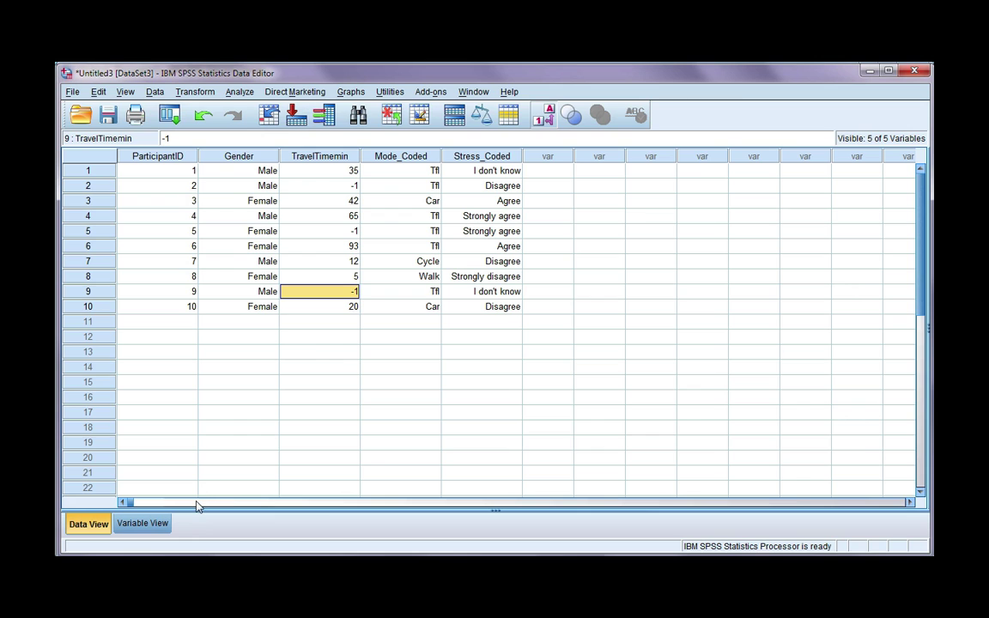
Bring up TravelTimemin's Missing Values settings in Variable View.
left_click(137, 528)
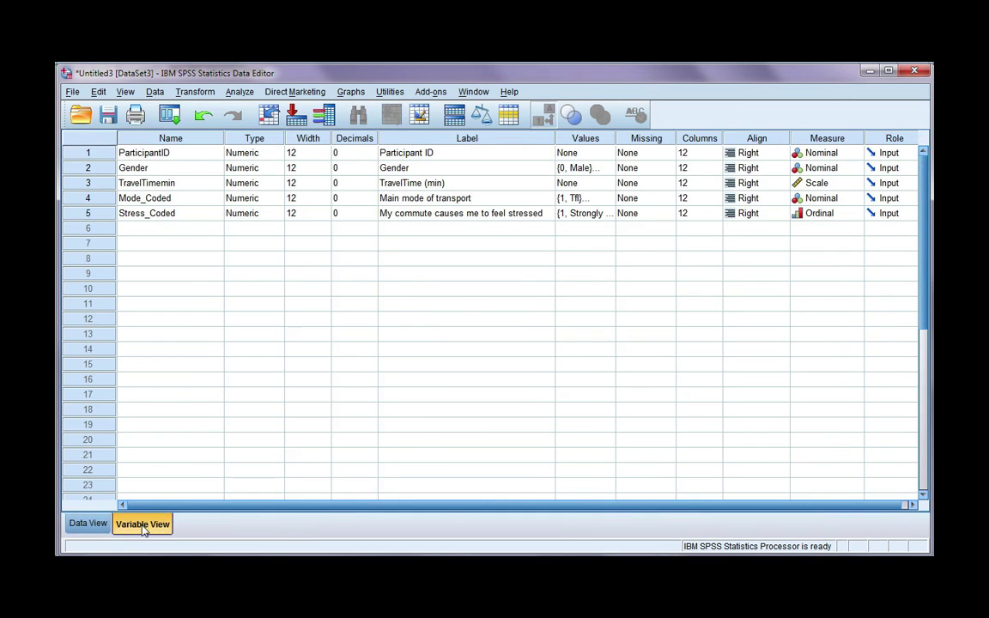
left_click(401, 183)
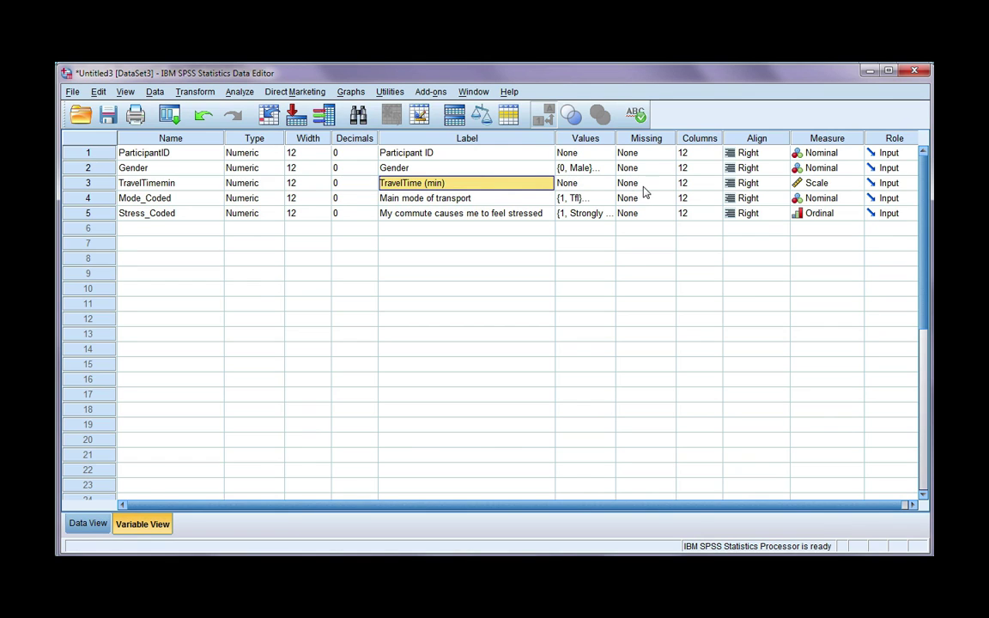
left_click(669, 186)
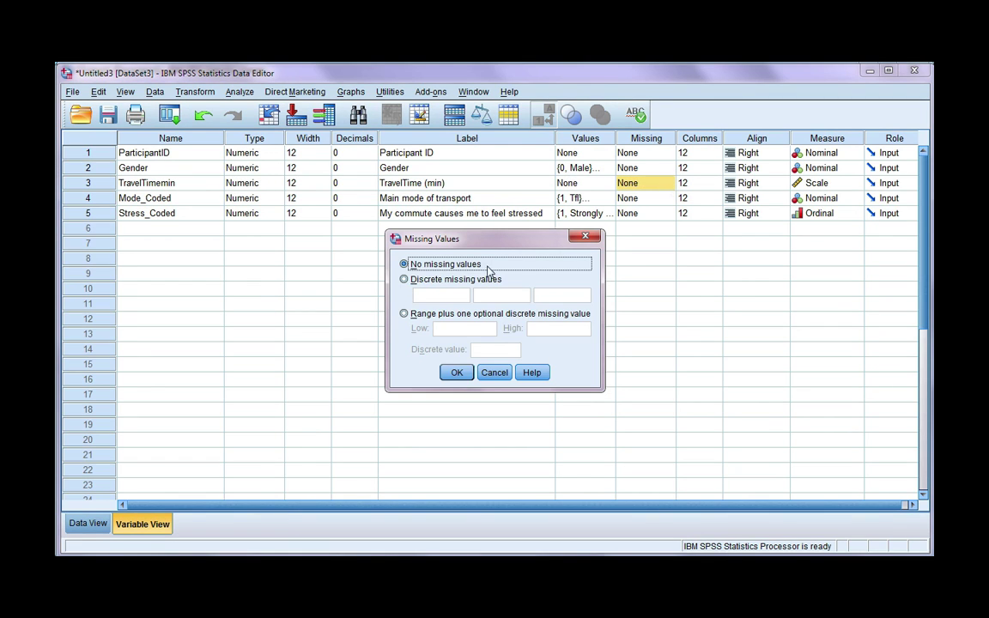
Enter -1 as TravelTimemin's discrete missing value, confirm it, and return to Data View.
left_click(404, 281)
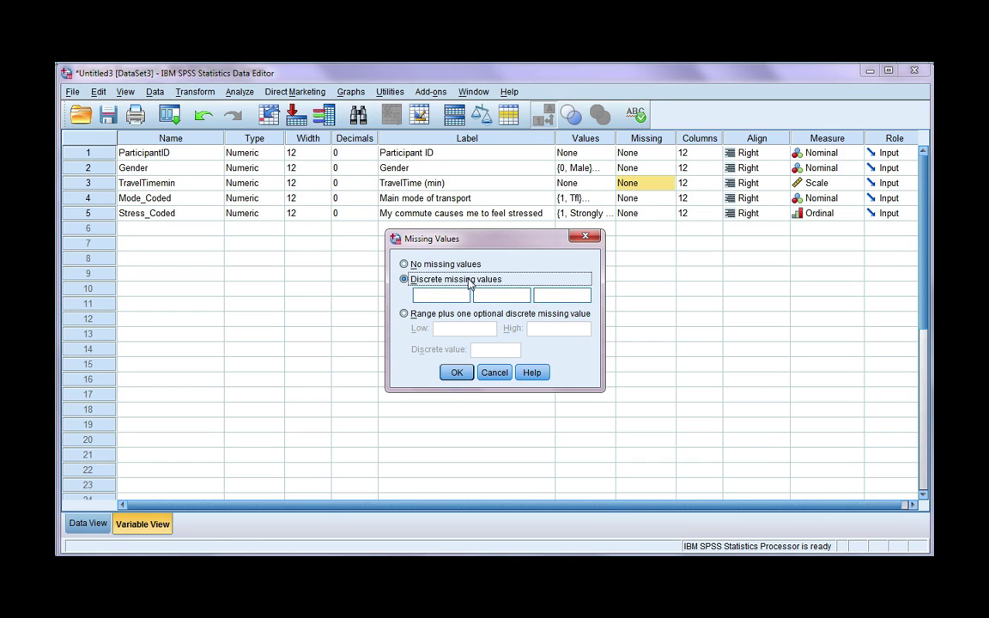
left_click(448, 294)
type("-1")
left_click(456, 378)
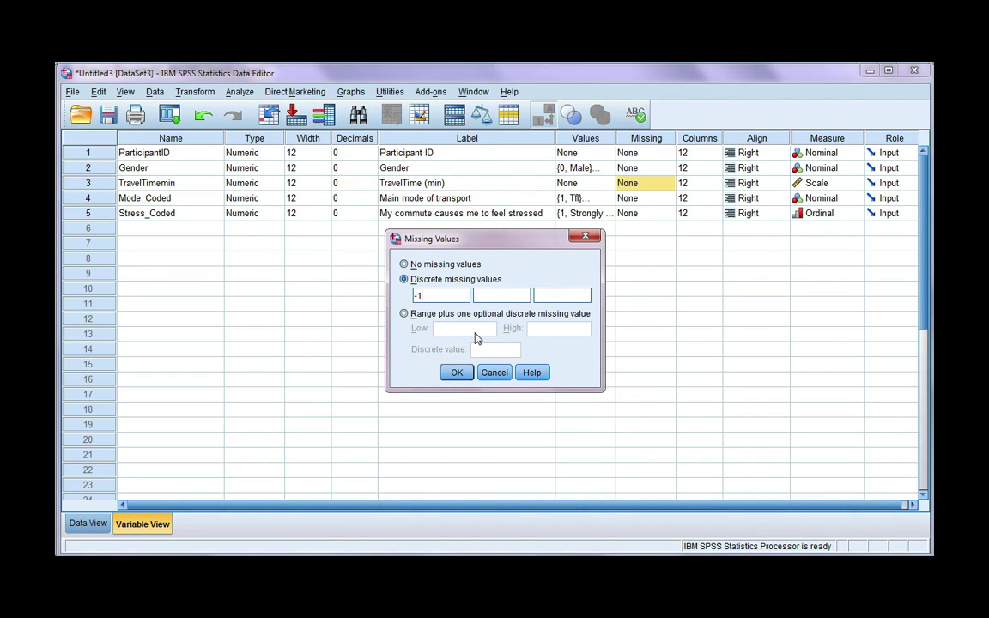
left_click(404, 314)
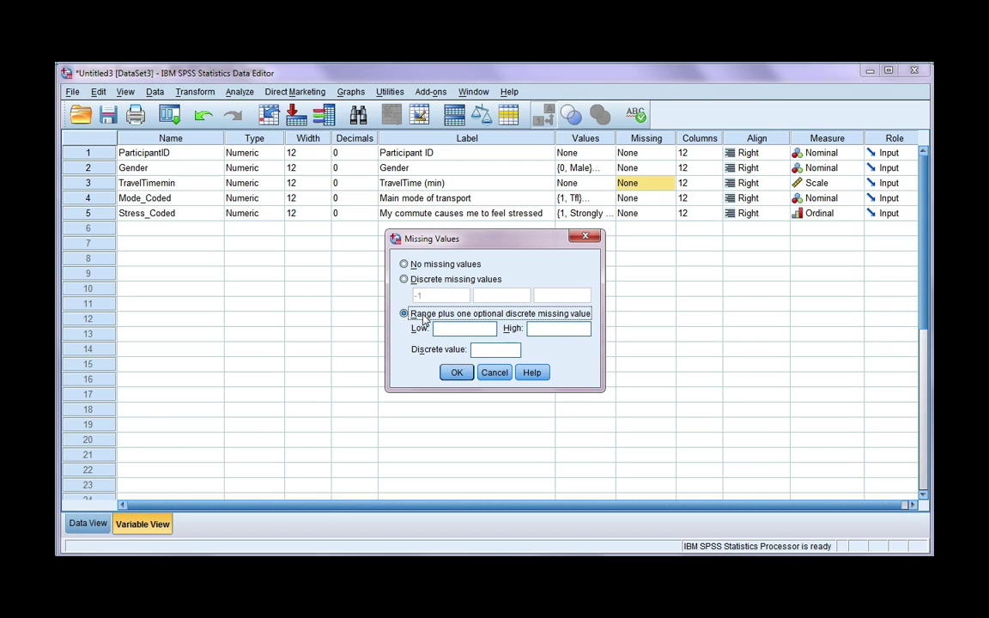
left_click(404, 280)
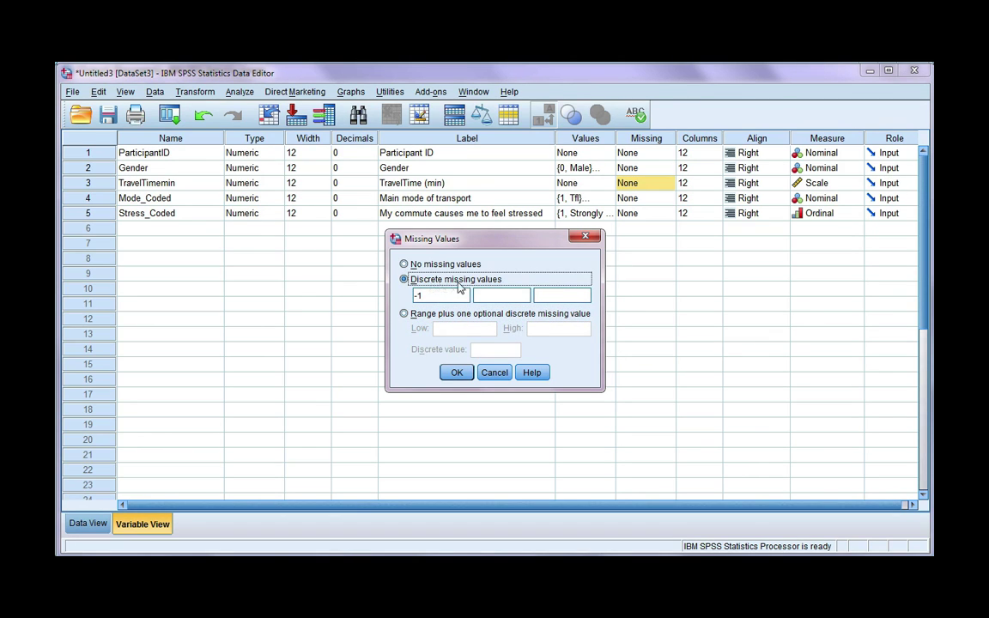
left_click(442, 296)
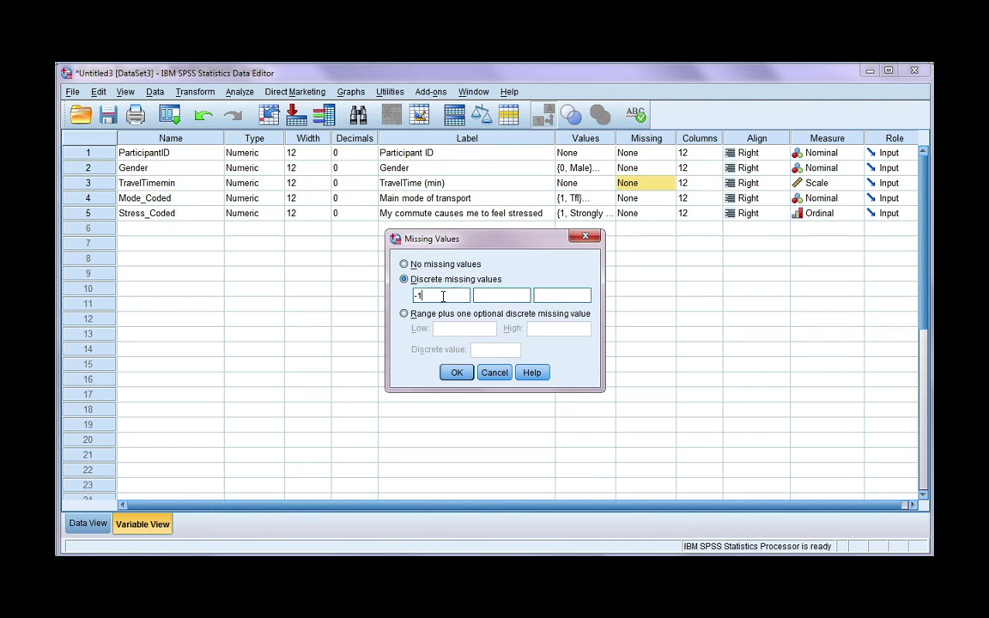
left_click(455, 374)
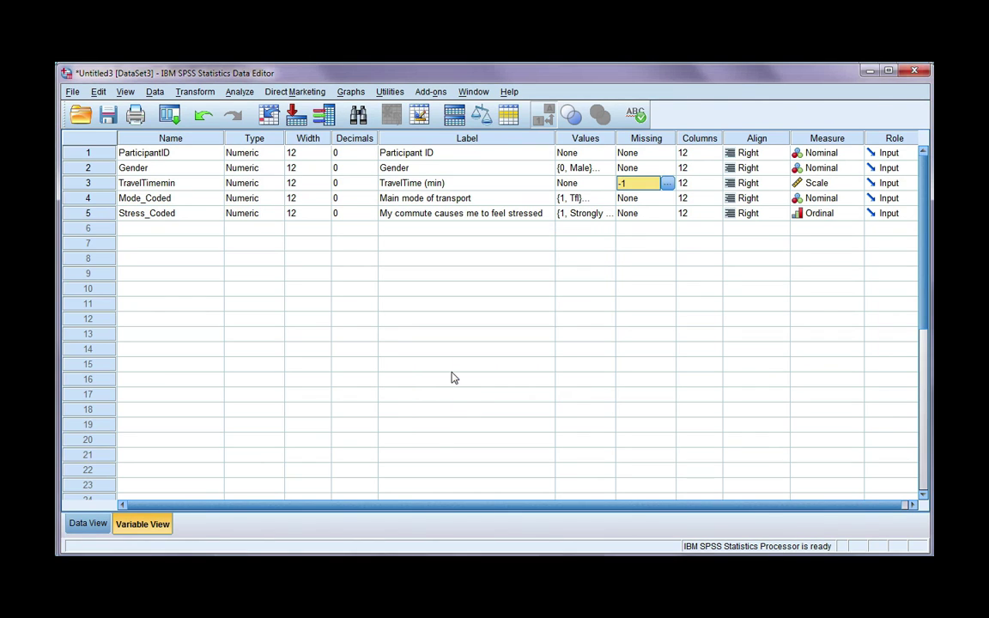
left_click(89, 524)
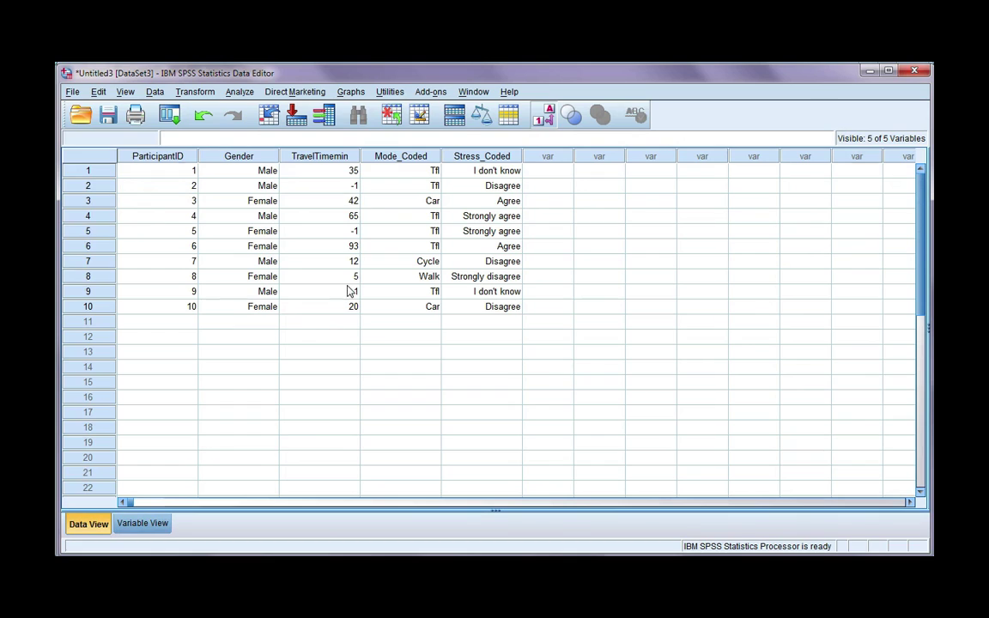